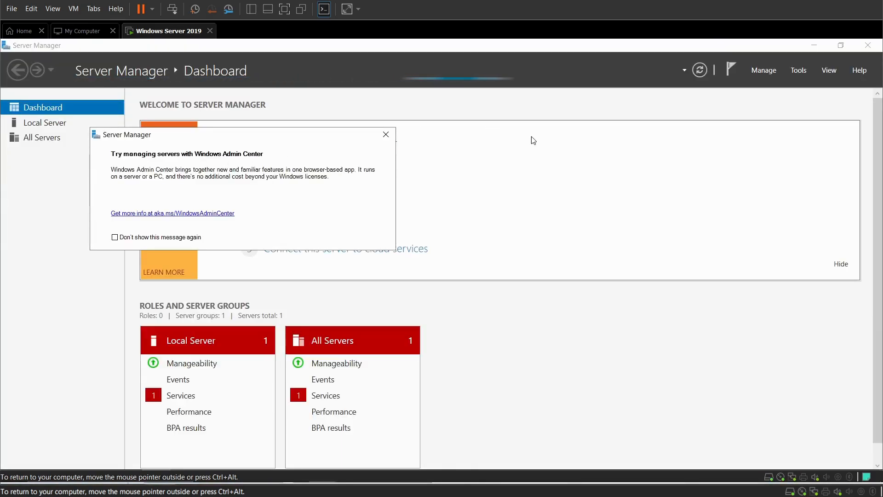
Dismiss the Windows Admin Center pop-up and launch Add Roles and Features from the Manage menu
{"action": "left_click", "coordinate": [389, 135]}
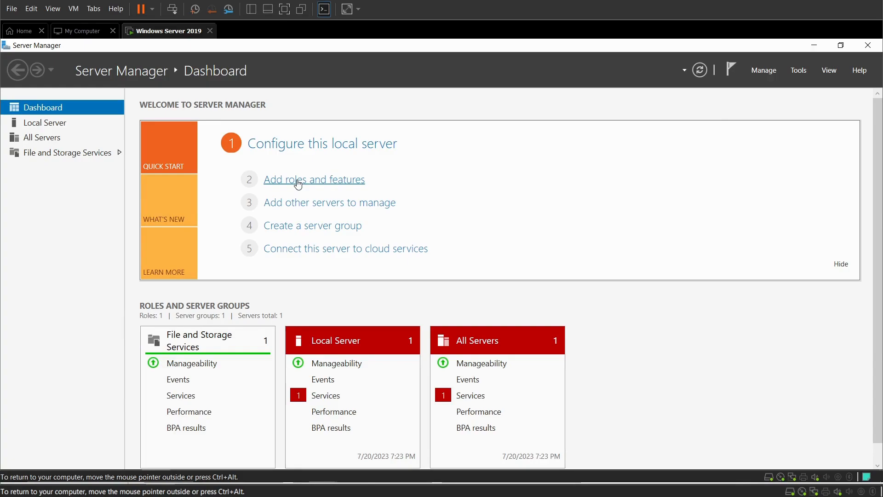
{"action": "left_click", "coordinate": [762, 71]}
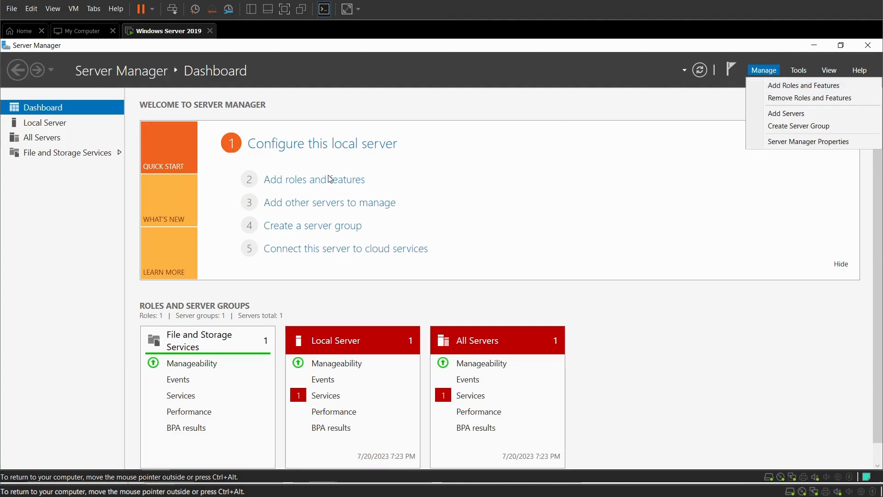
{"action": "left_click", "coordinate": [316, 184]}
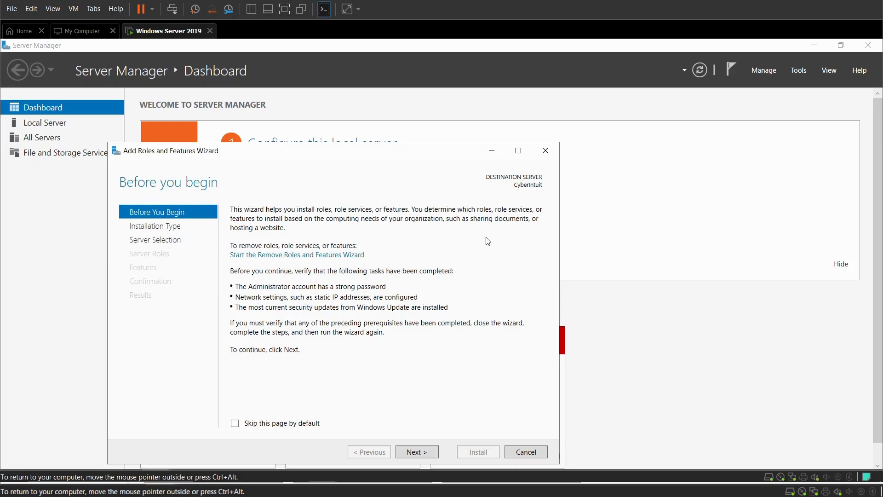
Advance the wizard using role-based installation with Cyberintuit as the destination server
{"action": "left_click", "coordinate": [412, 453]}
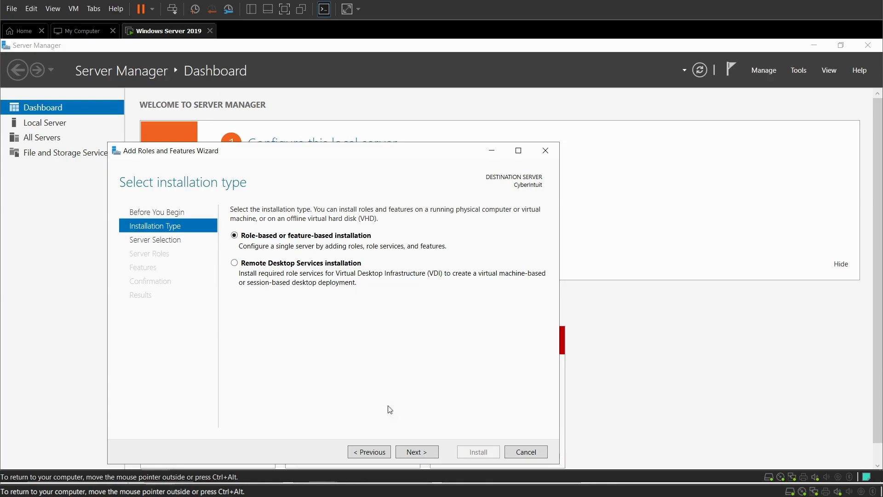
{"action": "left_click", "coordinate": [415, 452]}
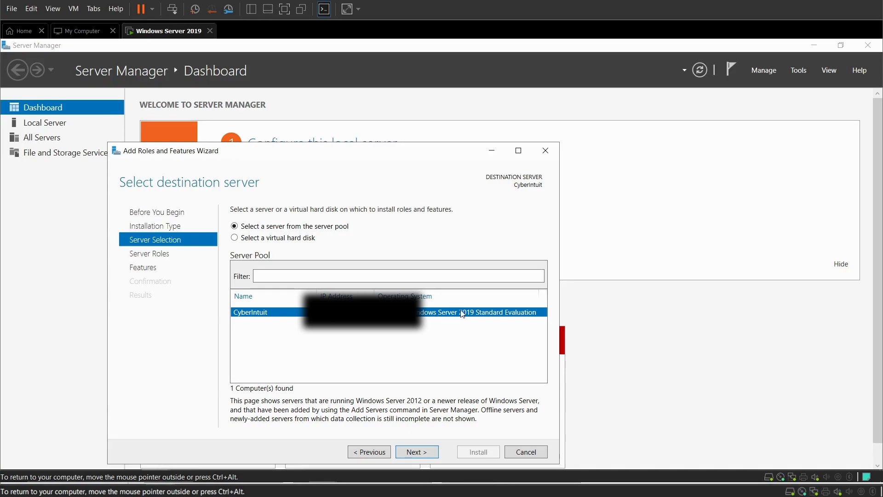
{"action": "left_click", "coordinate": [413, 453]}
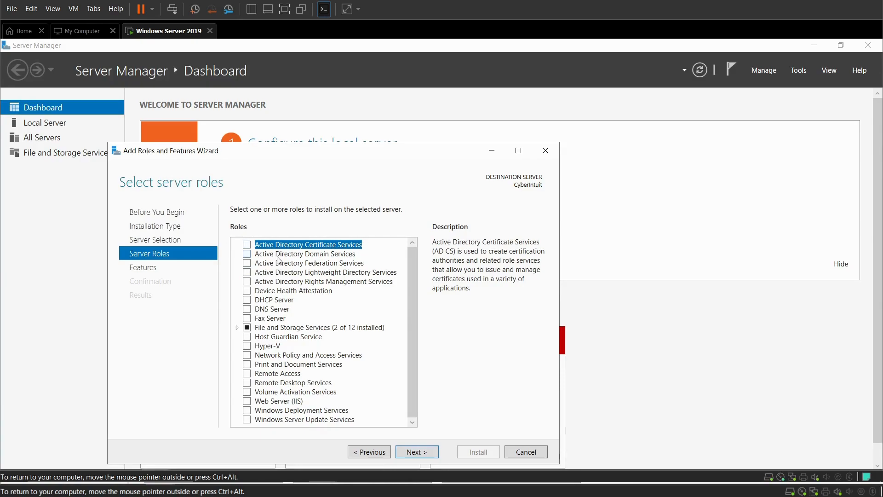
Select Active Directory Domain Services and DNS Server with their management tools, bypassing the static IP warning
{"action": "left_click", "coordinate": [247, 255]}
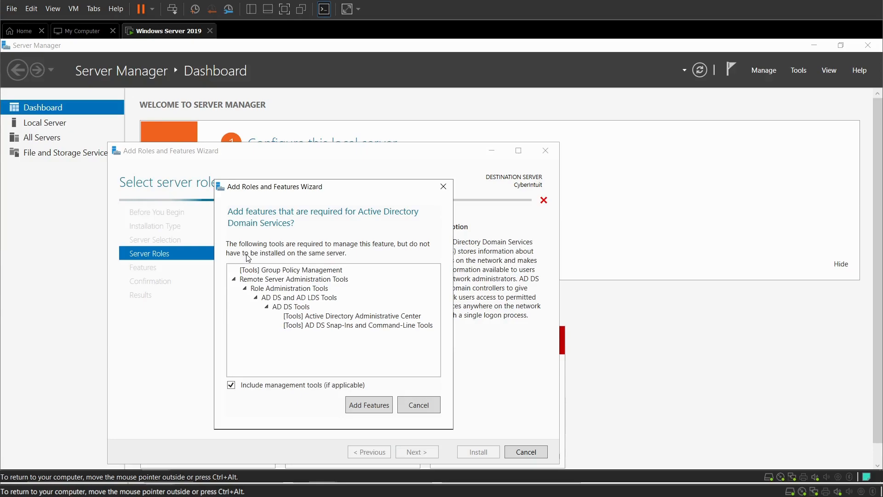
{"action": "left_click", "coordinate": [415, 407]}
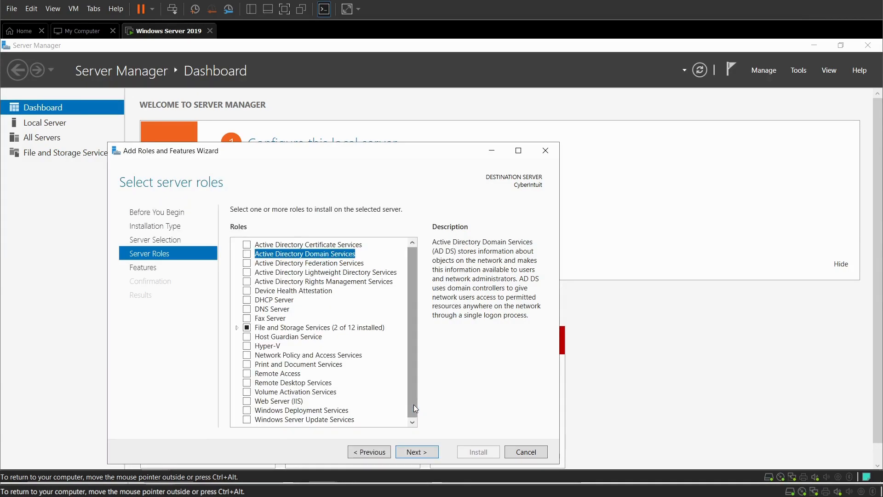
{"action": "left_click", "coordinate": [247, 254]}
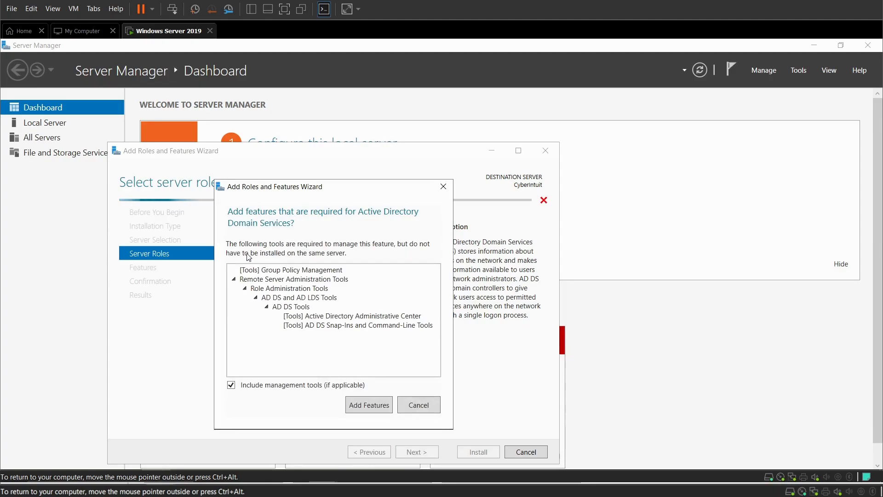
{"action": "left_click", "coordinate": [360, 411]}
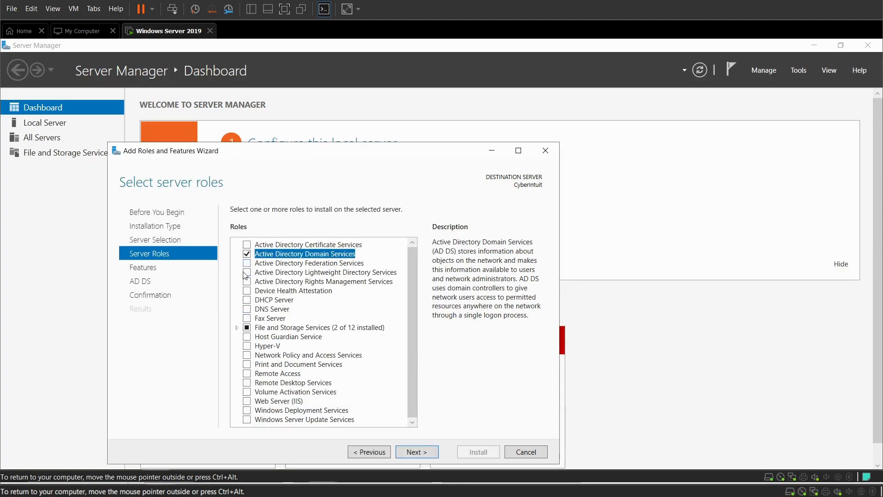
{"action": "left_click", "coordinate": [247, 309]}
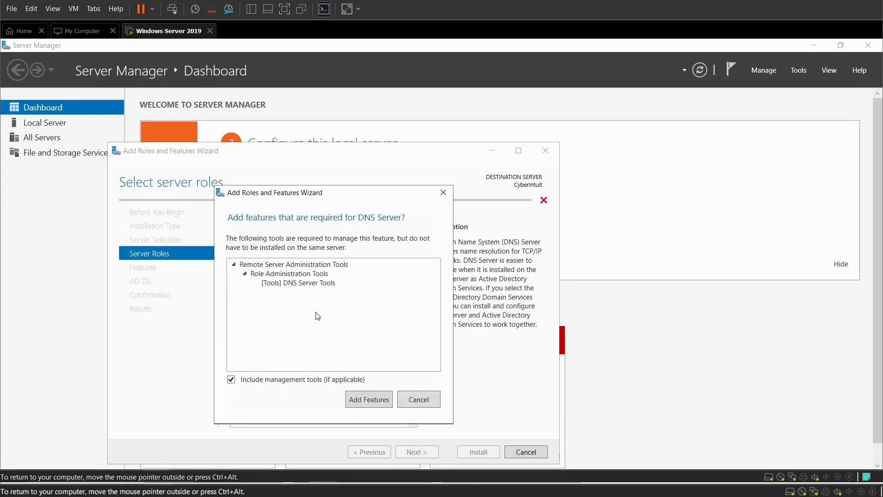
{"action": "left_click", "coordinate": [363, 404]}
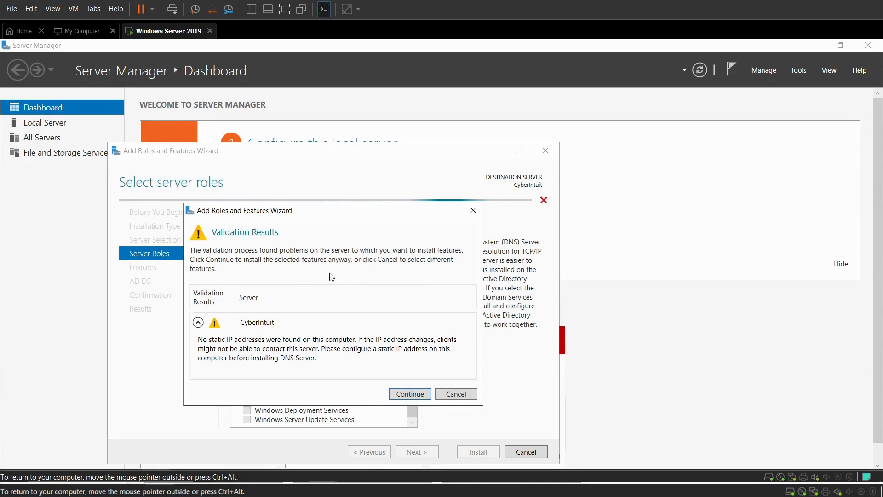
{"action": "left_click", "coordinate": [399, 397]}
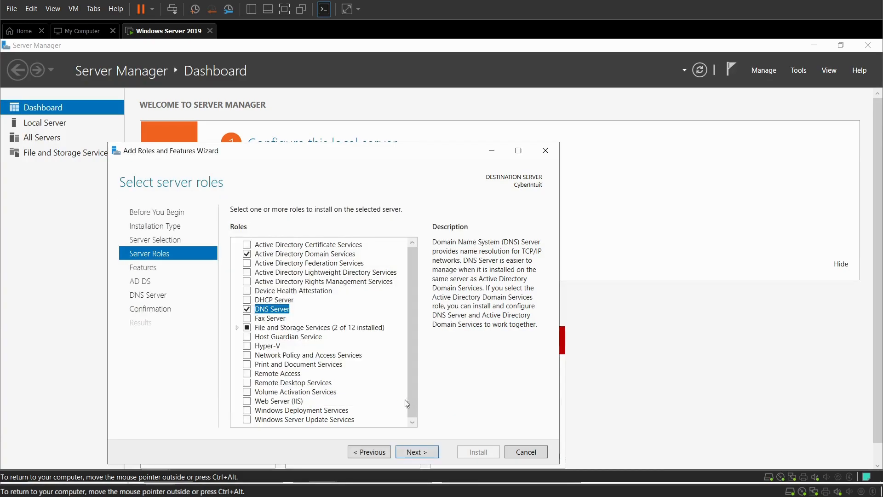
{"action": "left_click", "coordinate": [427, 452]}
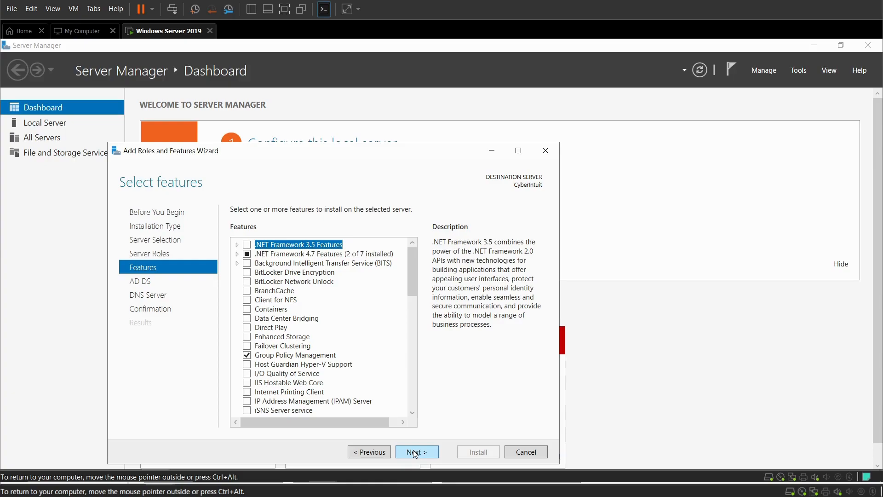
Pass the Features, AD DS and DNS Server pages and enable automatic restart on confirmation
{"action": "left_click", "coordinate": [413, 450]}
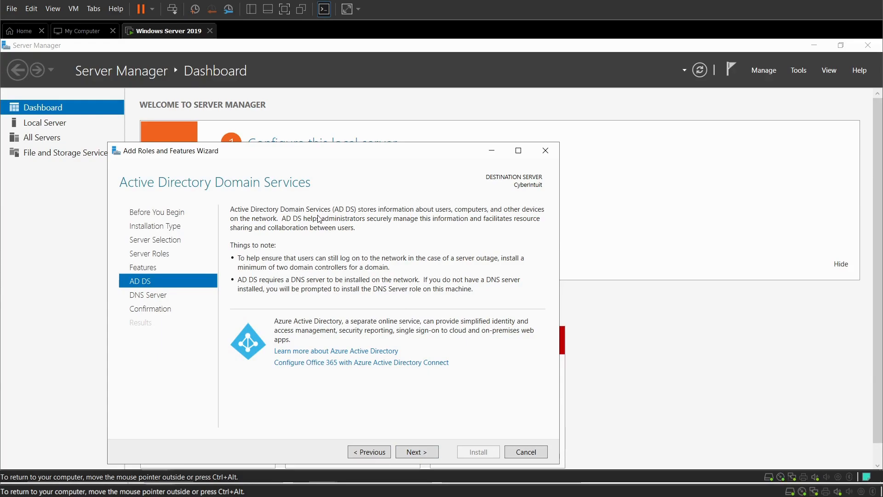
{"action": "left_click", "coordinate": [411, 452]}
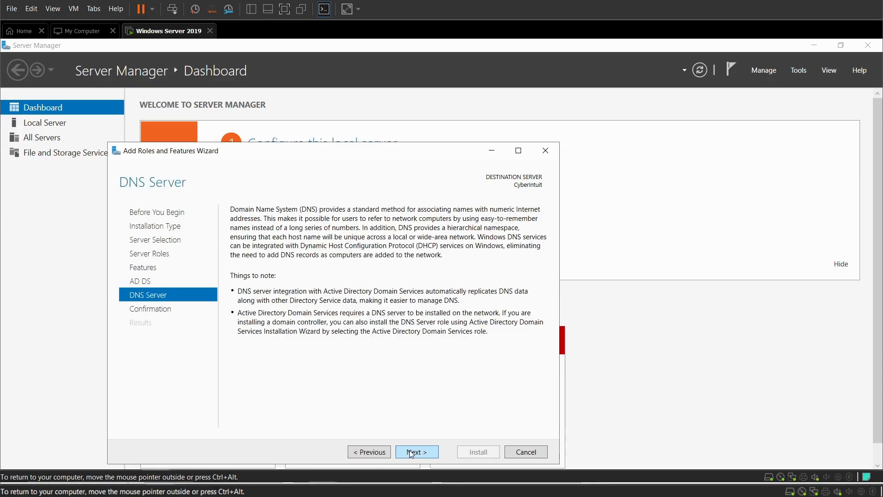
{"action": "left_click", "coordinate": [410, 452]}
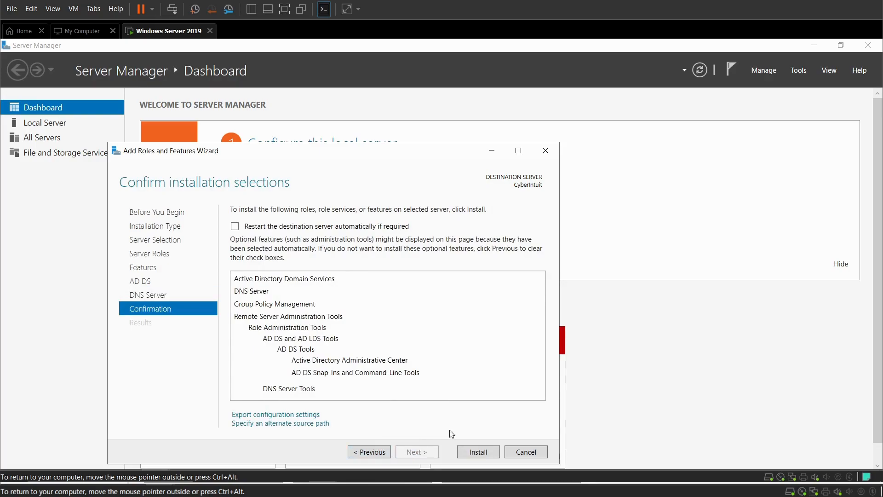
{"action": "left_click", "coordinate": [235, 226]}
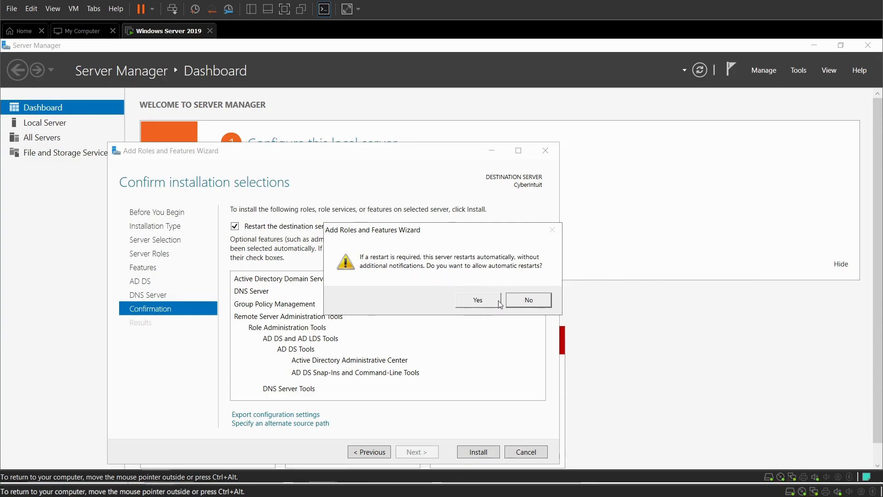
Decline automatic restarts, install AD DS and DNS Server, then launch domain controller promotion
{"action": "left_click", "coordinate": [524, 301]}
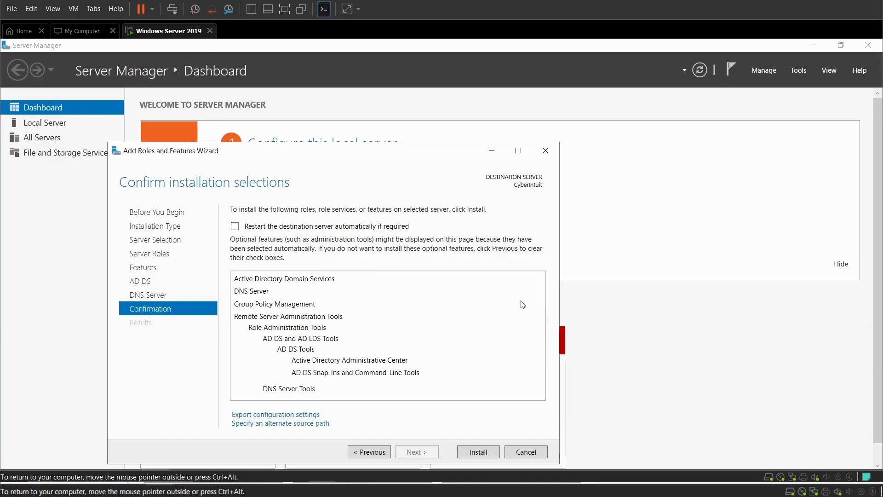
{"action": "left_click", "coordinate": [475, 453]}
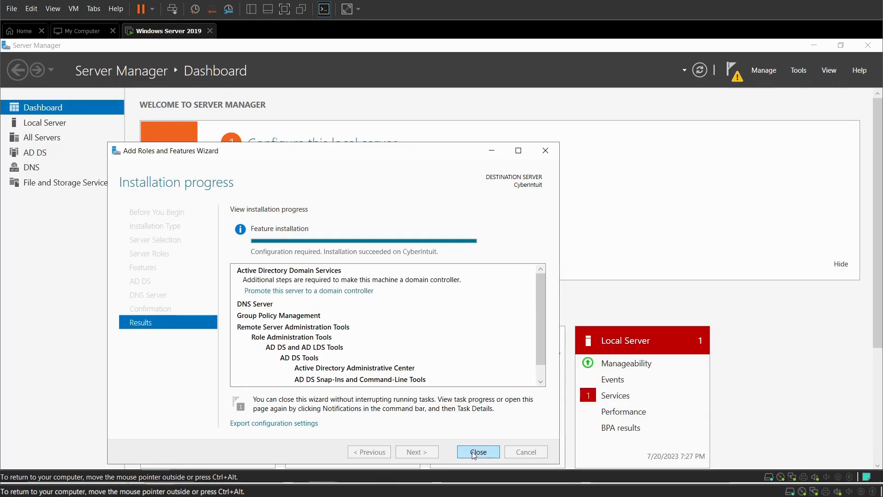
{"action": "left_click", "coordinate": [303, 291]}
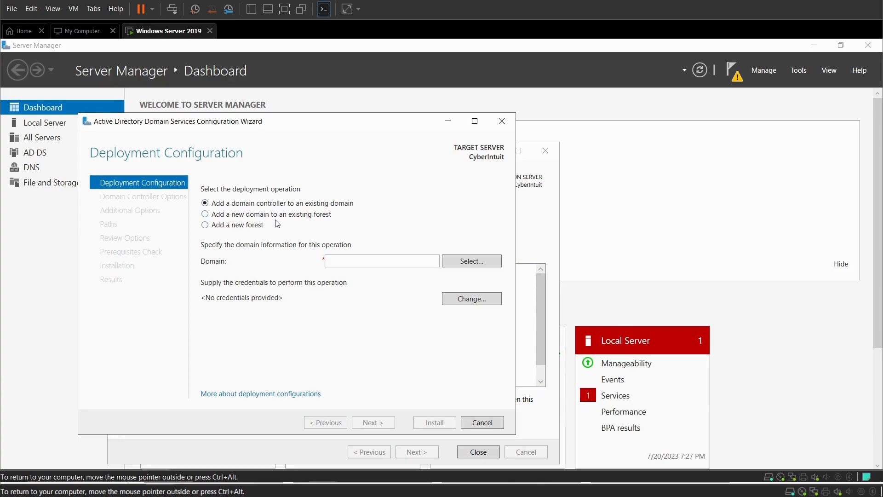
Add a new forest named Cyberintuit, then correct the root domain to Cyberintuit.local after the check fails
{"action": "left_click", "coordinate": [205, 225]}
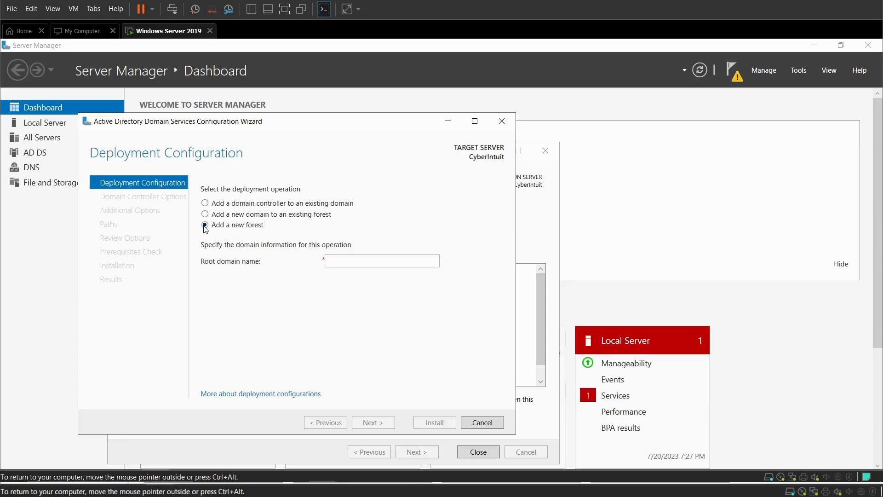
{"action": "left_click", "coordinate": [349, 261]}
{"action": "type", "text": "C"}
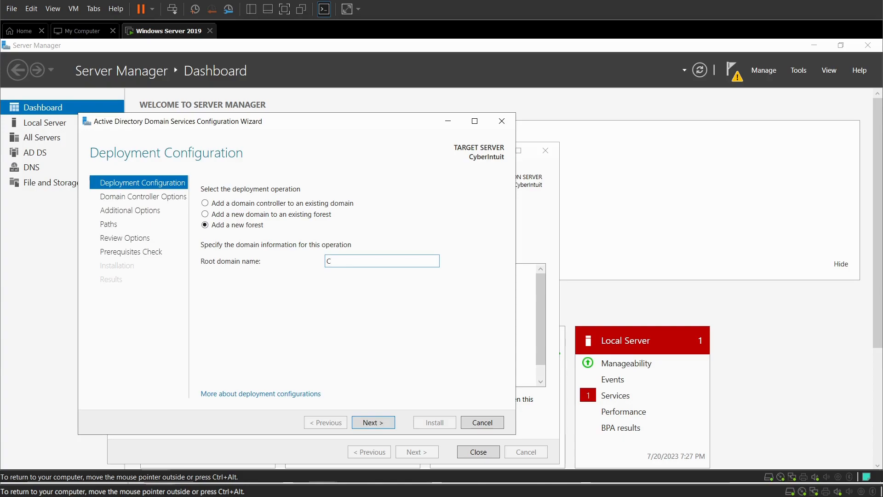
{"action": "type", "text": "yberintuit"}
{"action": "left_click", "coordinate": [381, 424]}
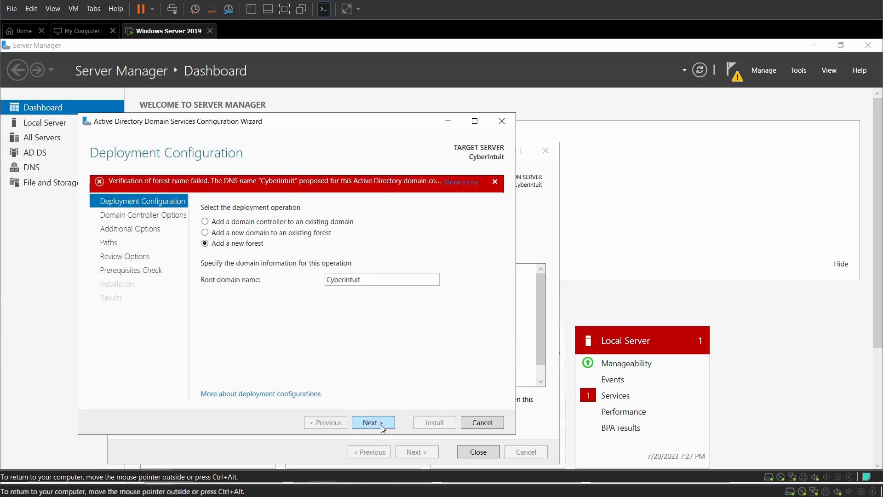
{"action": "double_click", "coordinate": [366, 280]}
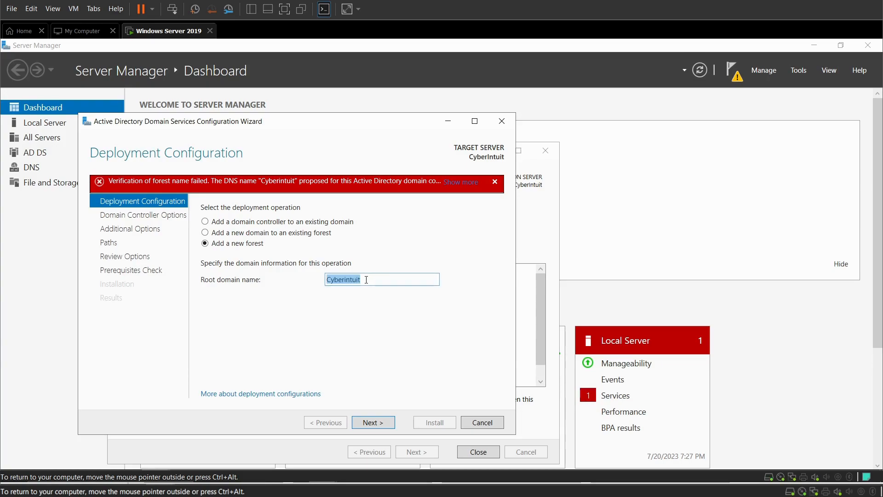
{"action": "left_click", "coordinate": [366, 280]}
{"action": "type", "text": ".local"}
Continue to Domain Controller Options and keep the domain functional level at Windows Server 2016
{"action": "left_click", "coordinate": [375, 426]}
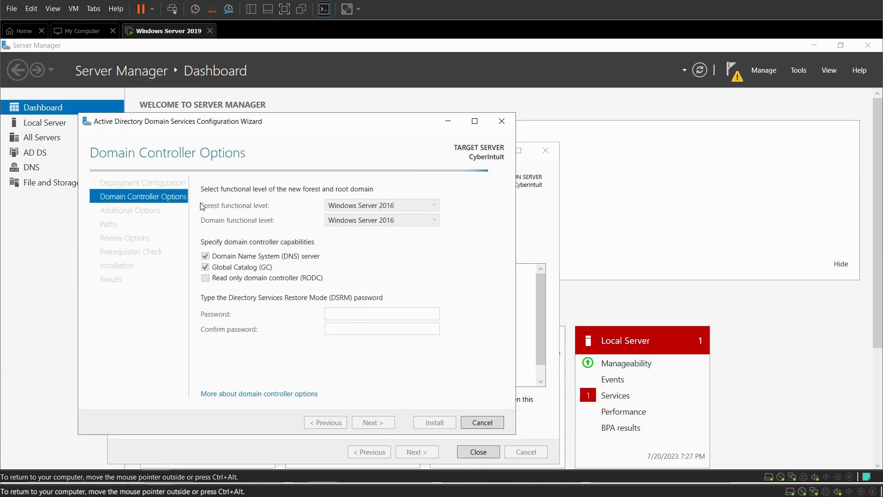
{"action": "left_click", "coordinate": [411, 221]}
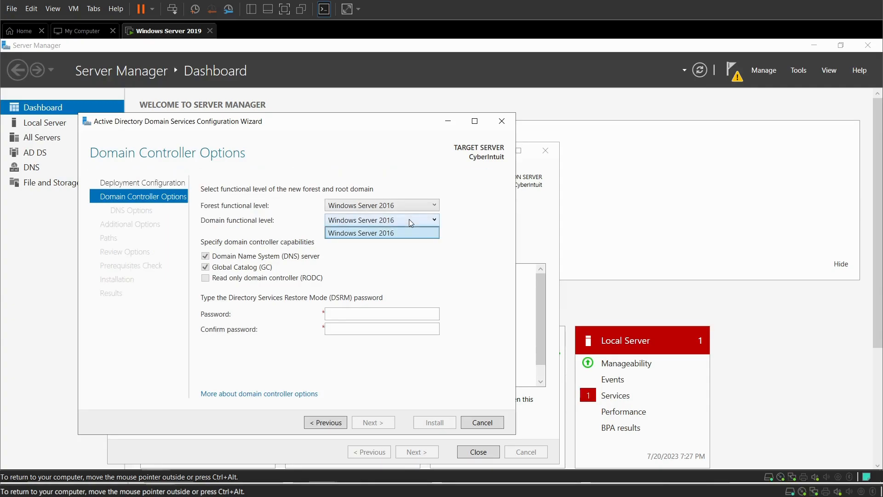
{"action": "left_click", "coordinate": [373, 236]}
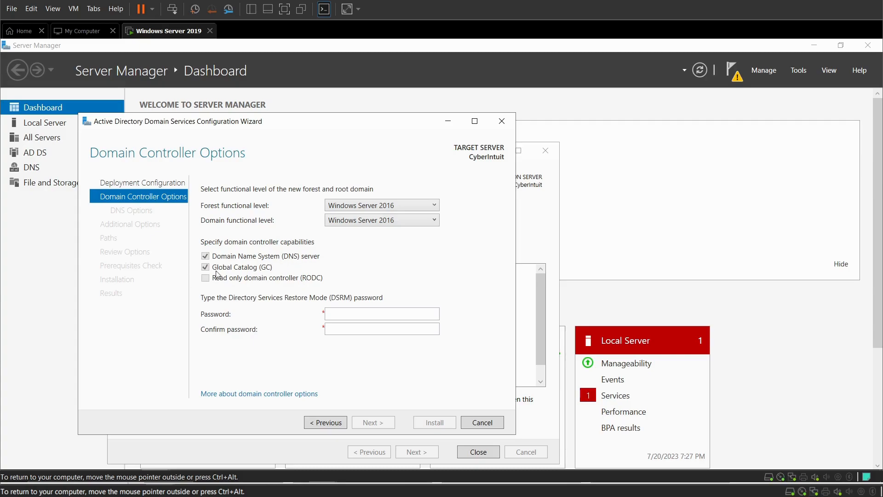
Enter and confirm the DSRM password, then continue to DNS Options
{"action": "left_click", "coordinate": [357, 318]}
{"action": "type", "text": "••"}
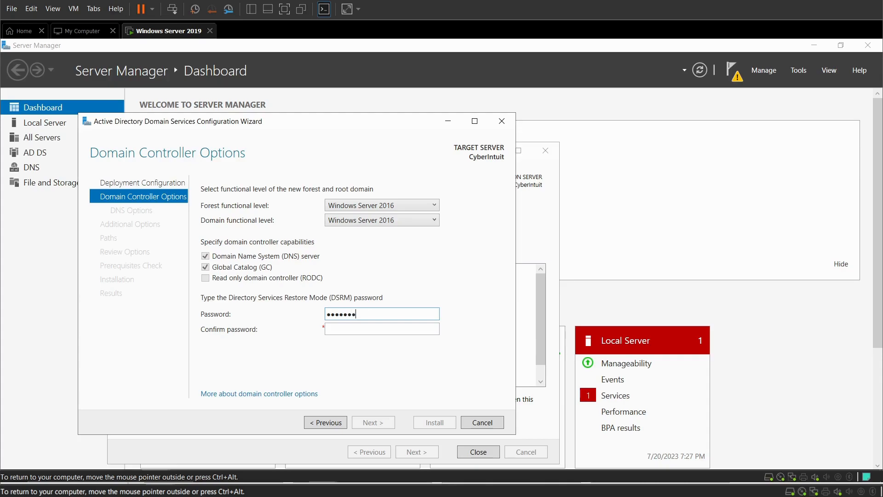
{"action": "type", "text": "•"}
{"action": "left_click", "coordinate": [368, 331]}
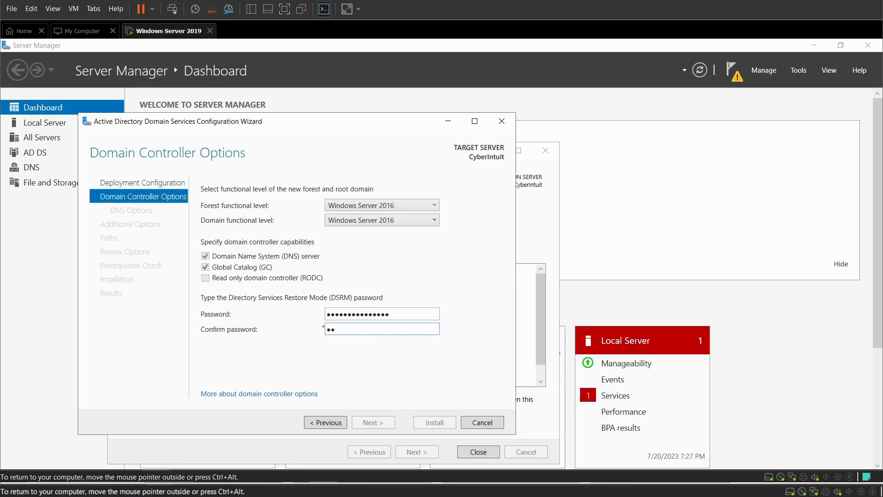
{"action": "type", "text": "••••••••••••••"}
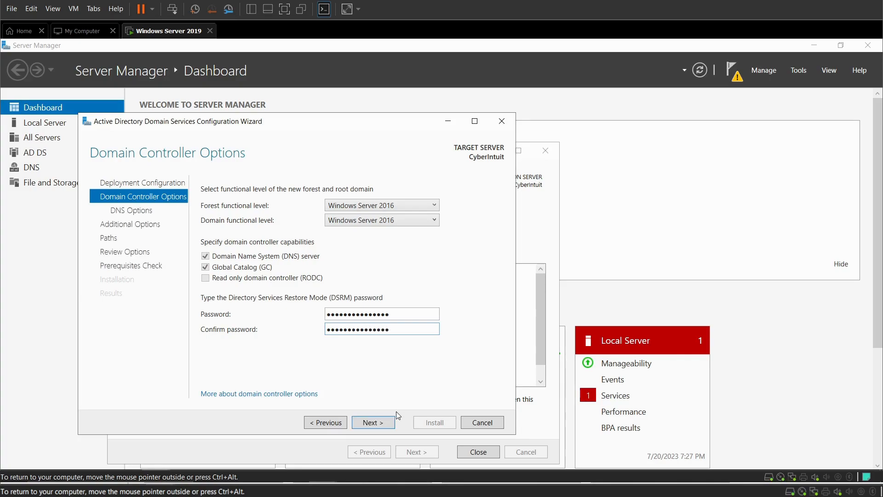
{"action": "left_click", "coordinate": [375, 423]}
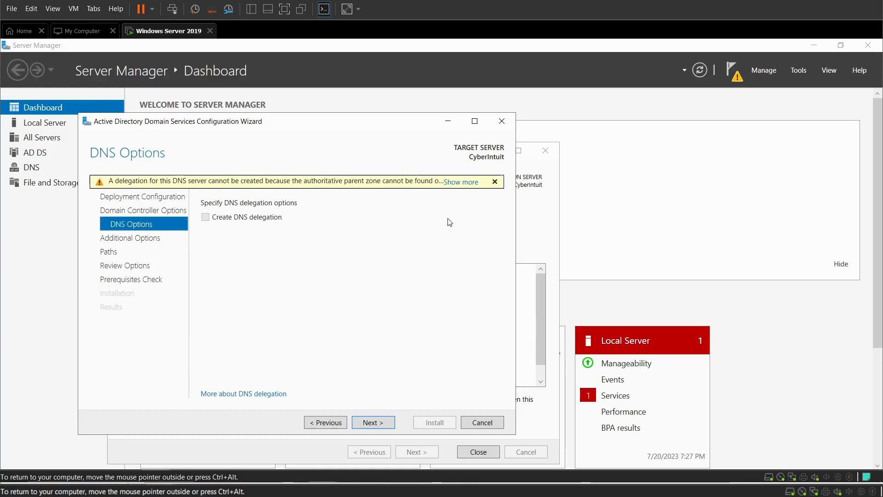
Skip DNS delegation, keep the NetBIOS name CYBERINTUIT0, and continue to the Paths page
{"action": "left_click", "coordinate": [378, 421]}
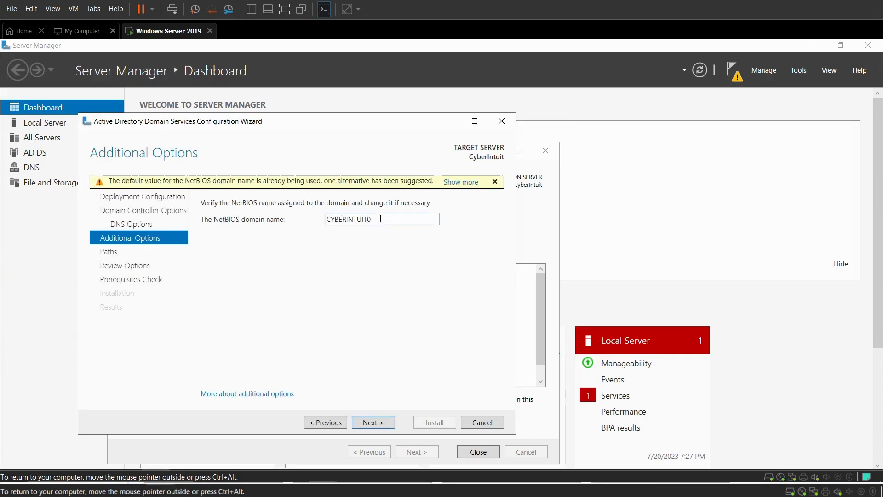
{"action": "double_click", "coordinate": [380, 219]}
{"action": "left_click", "coordinate": [380, 218]}
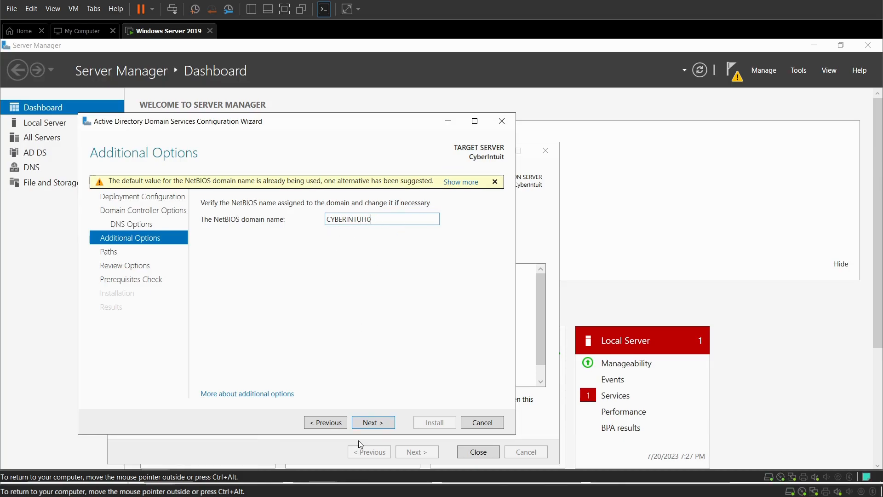
{"action": "left_click", "coordinate": [375, 423]}
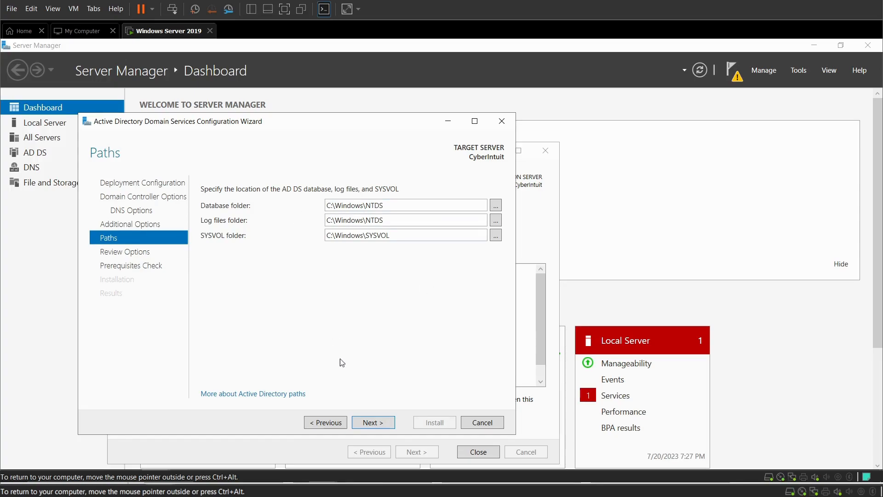
Accept the default paths, scroll through the Cyberintuit.local review summary, and run the prerequisites check
{"action": "left_click", "coordinate": [372, 423]}
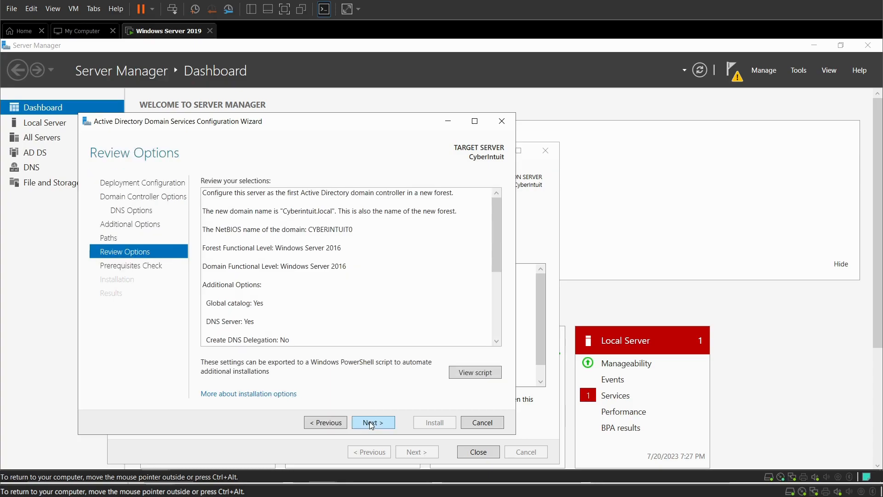
{"action": "left_click", "coordinate": [497, 234]}
{"action": "mouse_move", "coordinate": [496, 232]}
{"action": "left_mouse_down"}
{"action": "mouse_move", "coordinate": [500, 306]}
{"action": "mouse_move", "coordinate": [496, 243]}
{"action": "left_mouse_up"}
{"action": "left_click", "coordinate": [371, 424]}
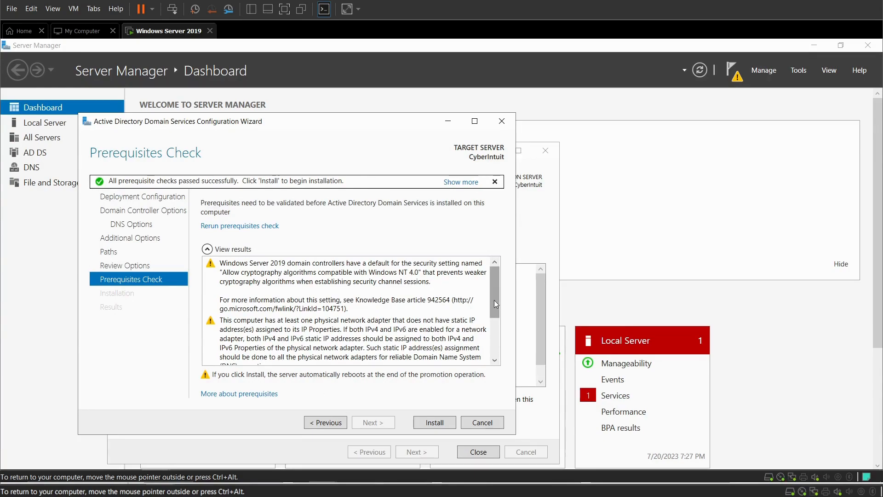
Scroll to the end of the passed prerequisite results and start the AD DS installation
{"action": "scroll", "coordinate": [495, 322], "scroll_direction": "down", "scroll_amount": 2}
{"action": "left_click_drag", "start_coordinate": [496, 346], "coordinate": [497, 368]}
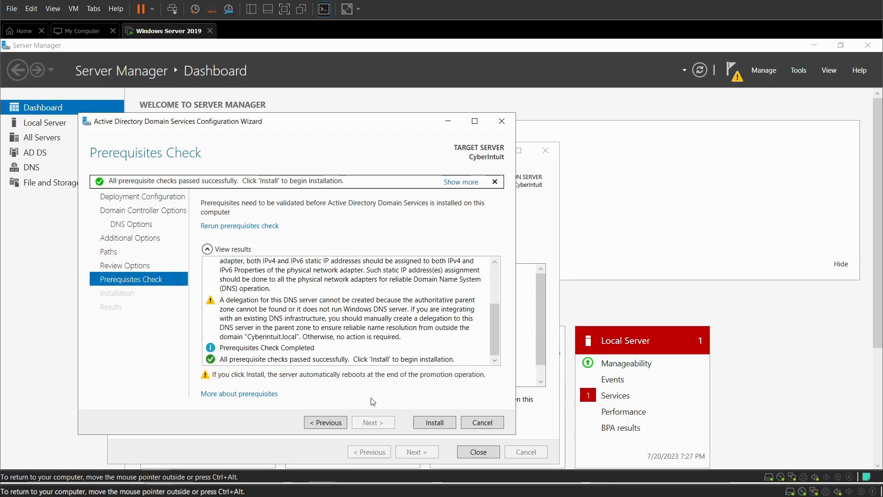
{"action": "left_click", "coordinate": [425, 425]}
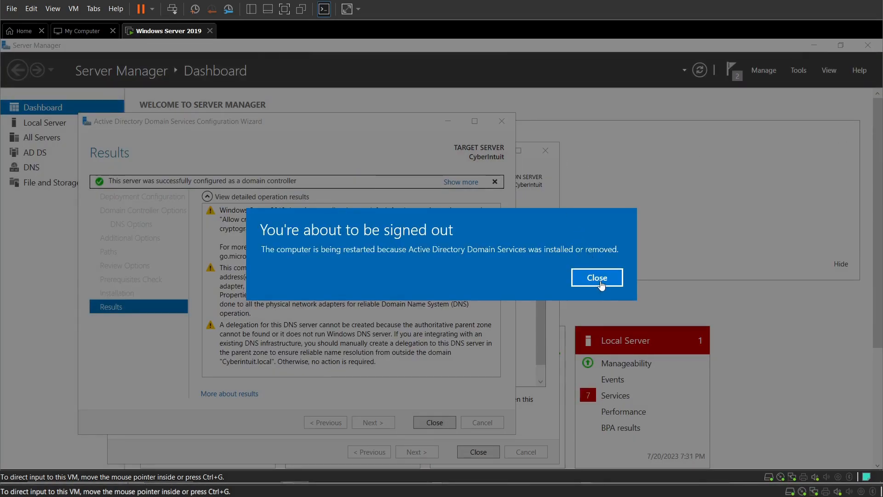
Dismiss the 'You're about to be signed out' notice and close the finished promotion wizard
{"action": "left_click", "coordinate": [600, 281]}
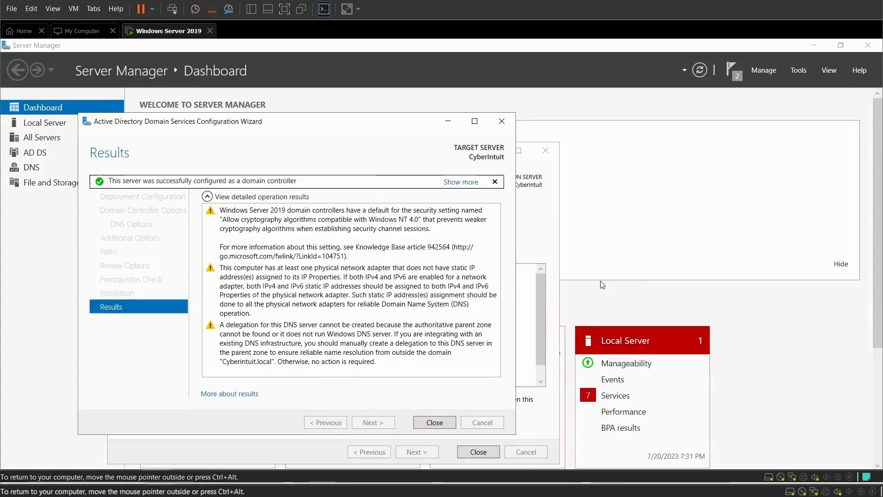
{"action": "left_click", "coordinate": [433, 422]}
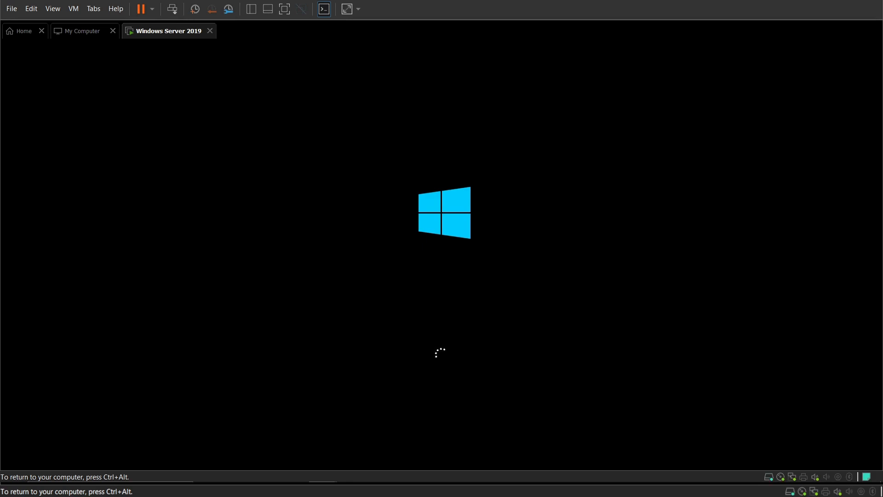
After the reboot, sign in to the VM as domain Administrator using Ctrl+Alt+Insert and the account password
{"action": "key", "text": "ctrl+alt"}
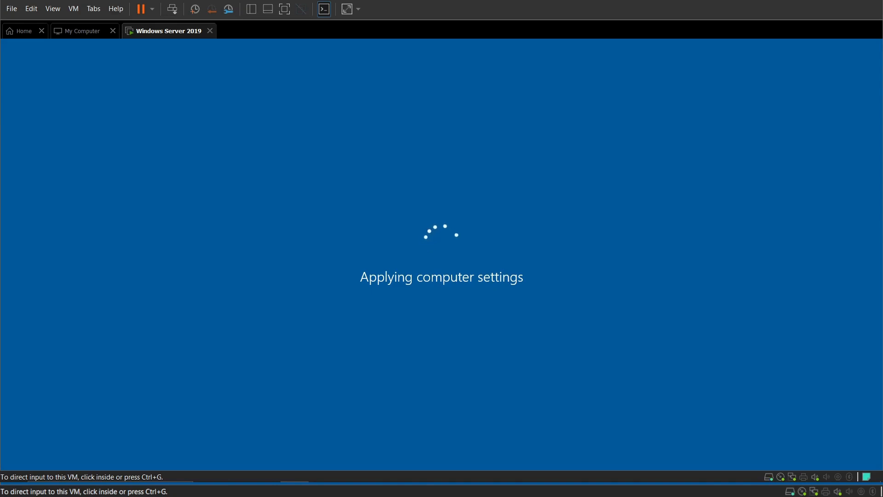
{"action": "left_click", "coordinate": [283, 325]}
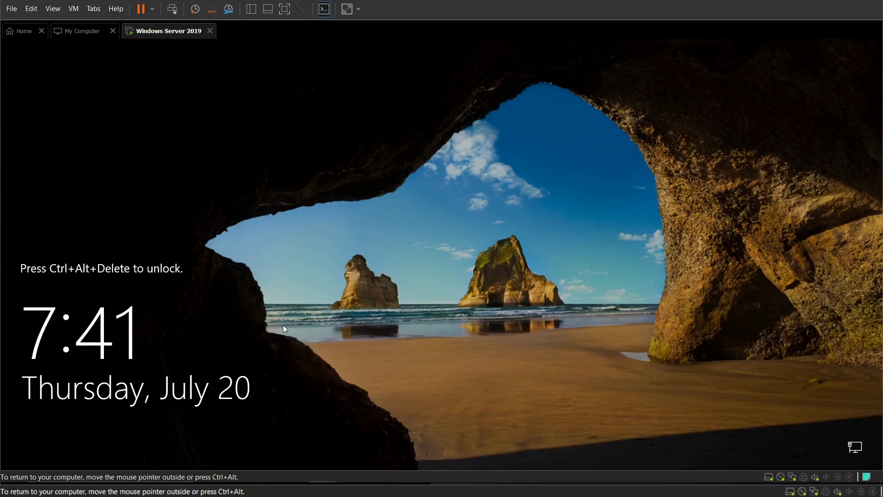
{"action": "key", "text": "ctrl+alt+Insert"}
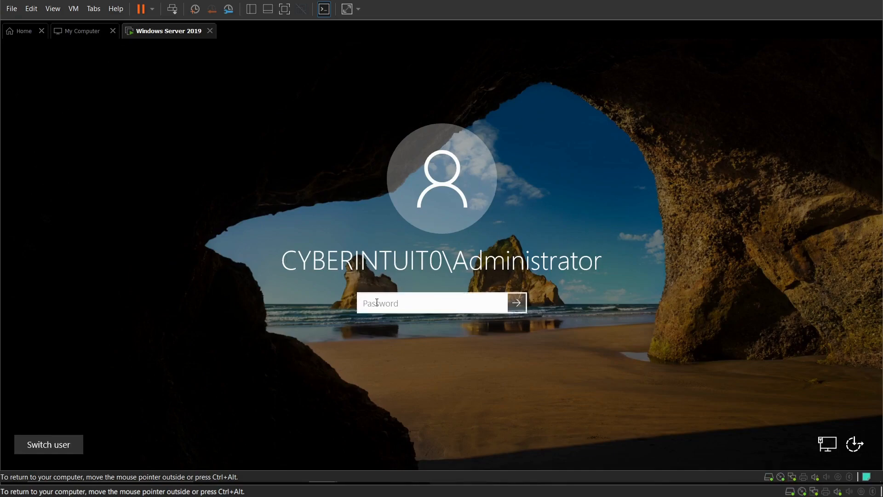
{"action": "type", "text": "Passw0rd1234567"}
{"action": "key", "text": "Return"}
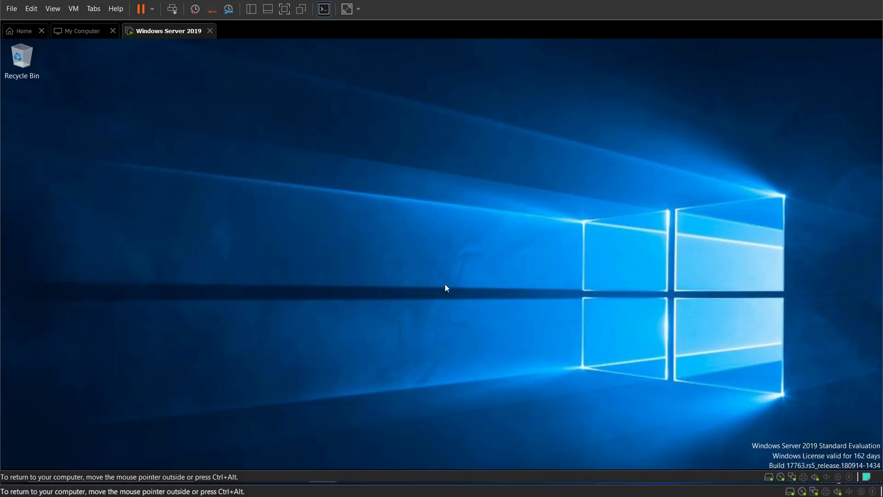
Launch Active Directory Domains and Trusts from Start > Windows Administrative Tools
{"action": "mouse_move", "coordinate": [32, 469]}
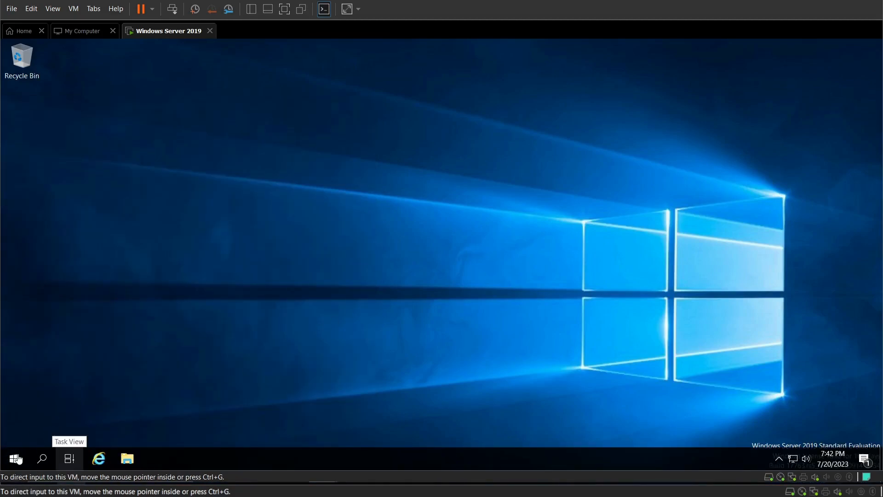
{"action": "left_click", "coordinate": [13, 458]}
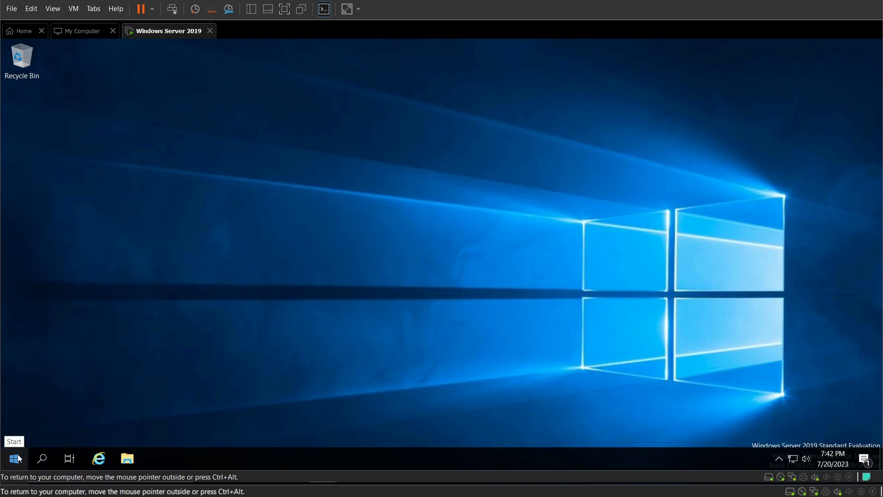
{"action": "left_click", "coordinate": [18, 458]}
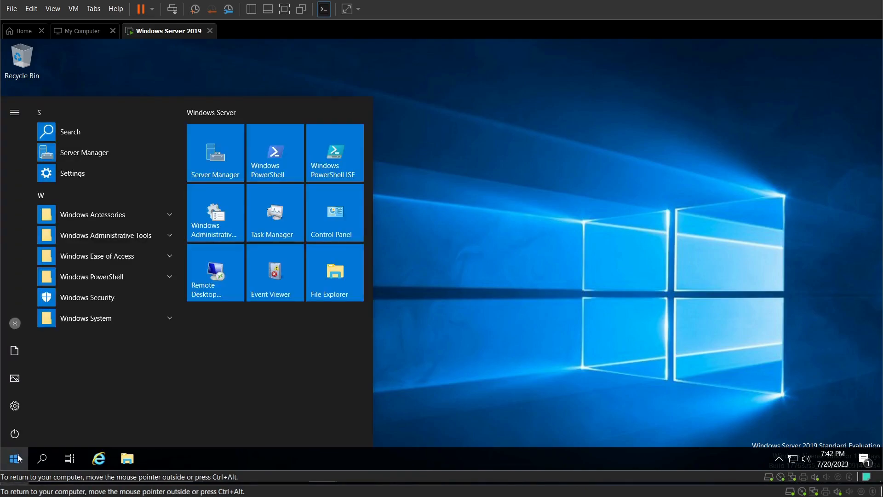
{"action": "left_click", "coordinate": [87, 235]}
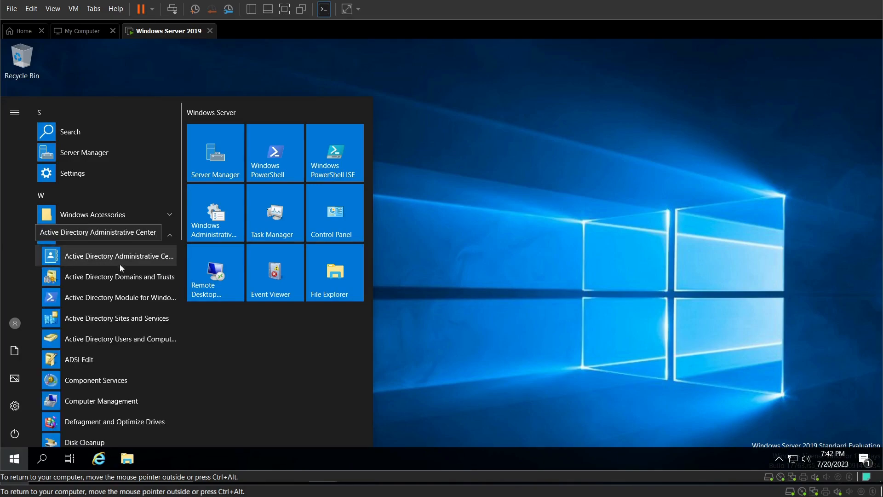
{"action": "left_click", "coordinate": [105, 278]}
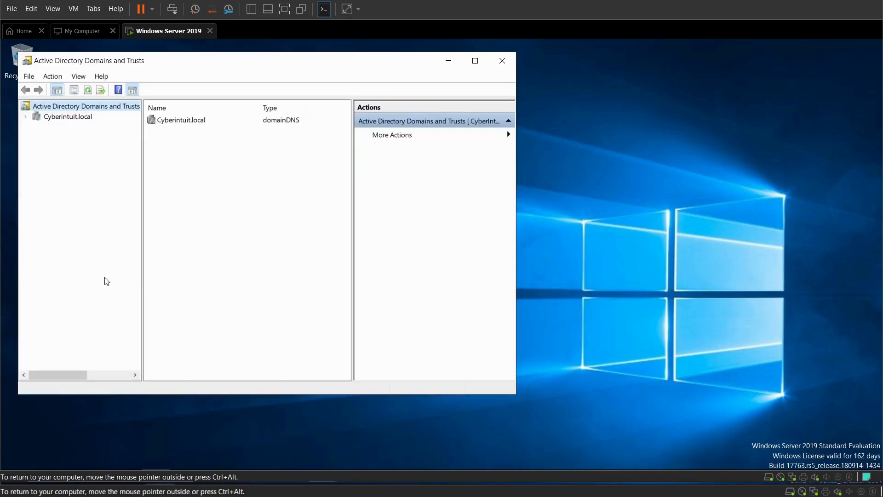
Select Cyberintuit.local in the console tree to confirm the domain, then close the console
{"action": "left_click", "coordinate": [56, 121]}
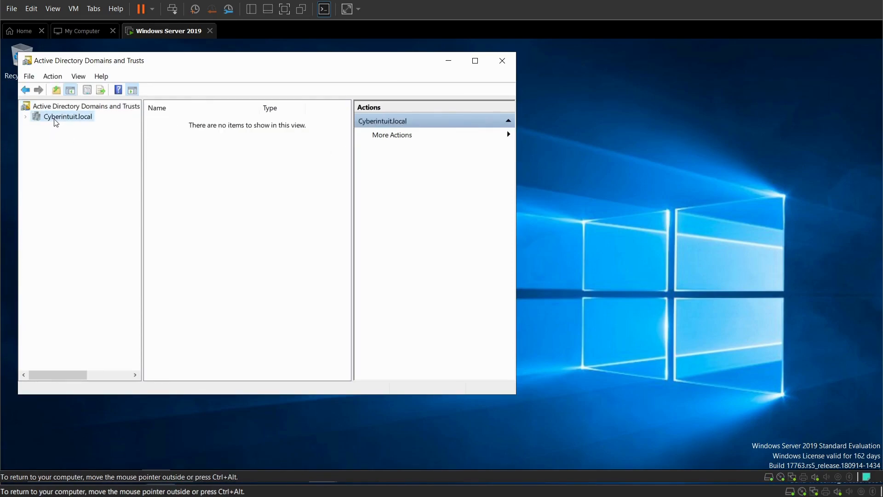
{"action": "left_click", "coordinate": [501, 61]}
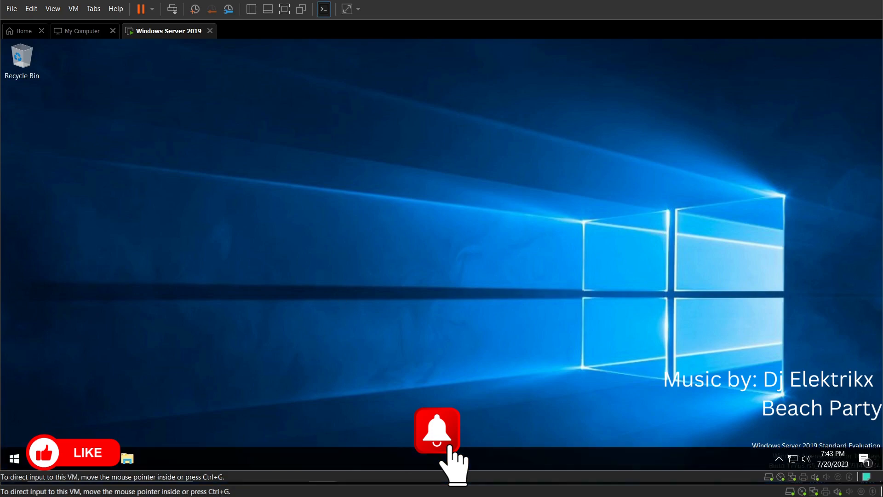
{"action": "mouse_move", "coordinate": [66, 486]}
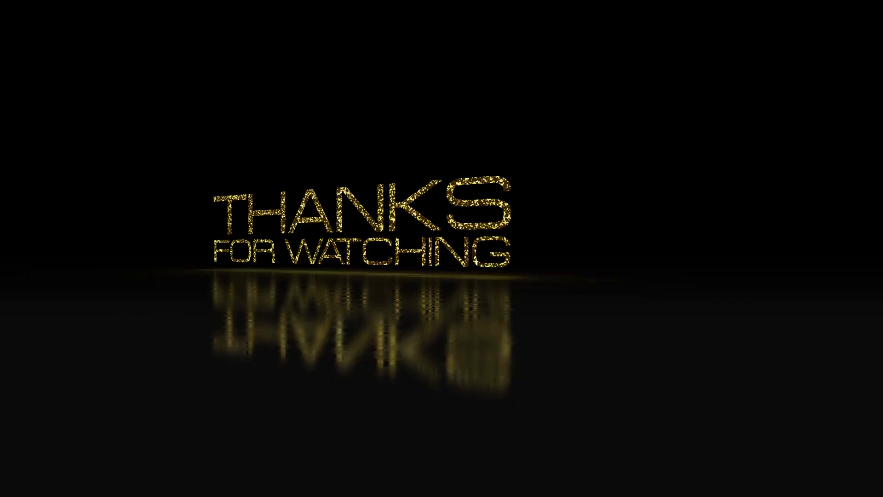